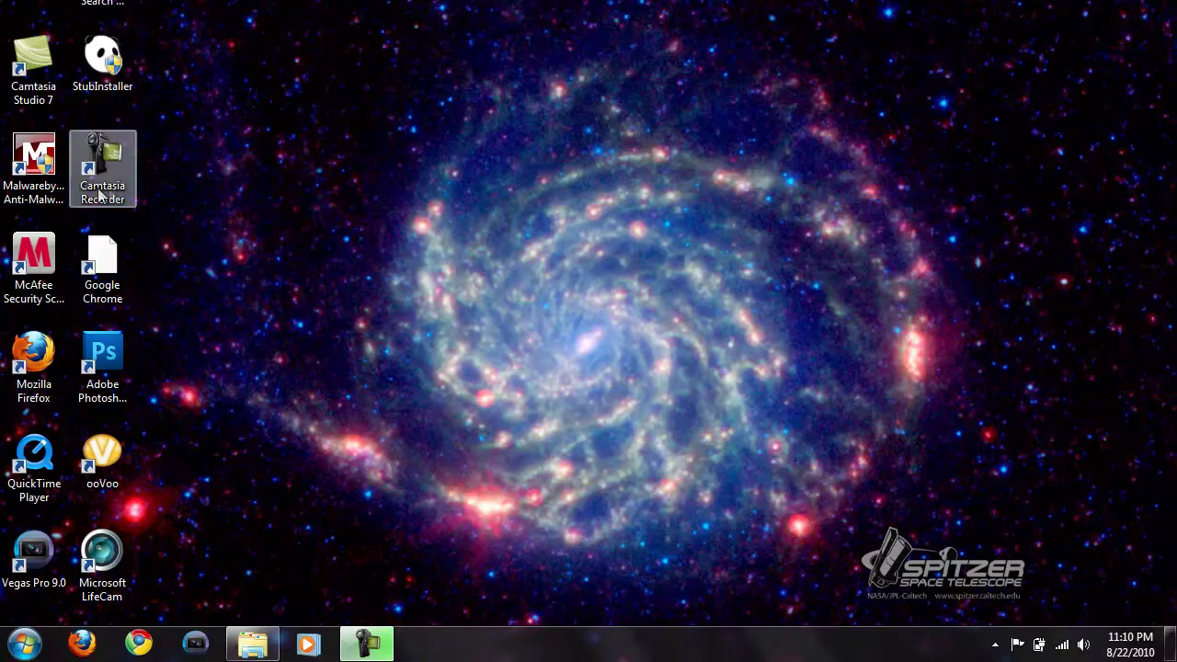
{"action": "left_click", "coordinate": [85, 641]}
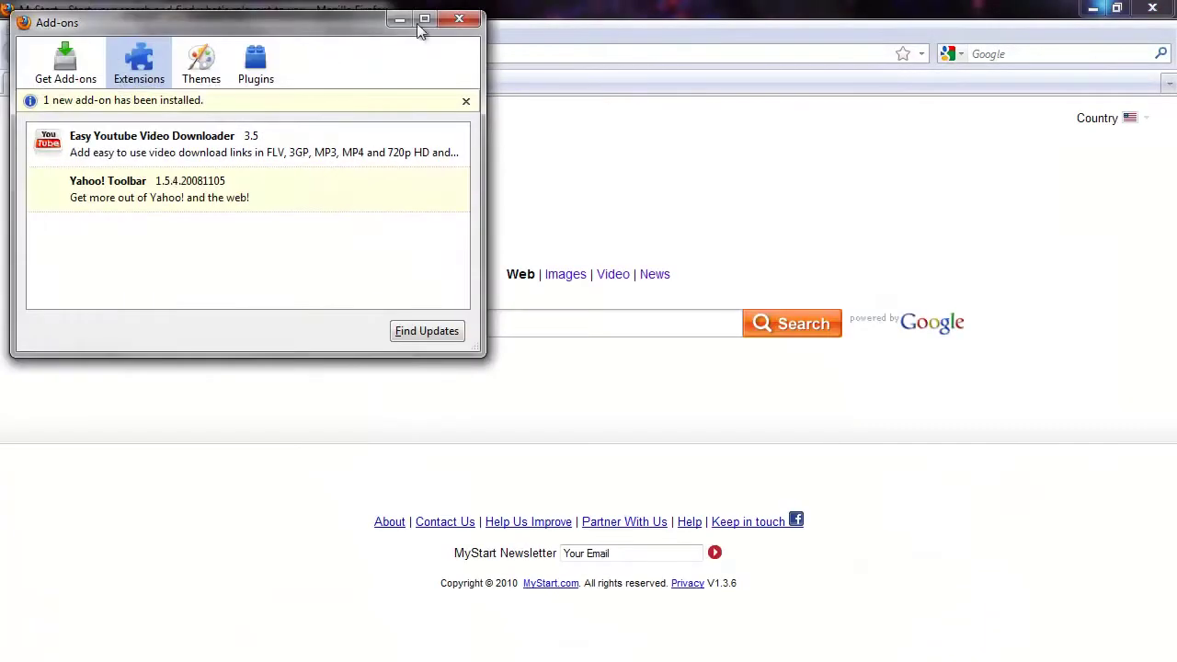
{"action": "left_click", "coordinate": [463, 21]}
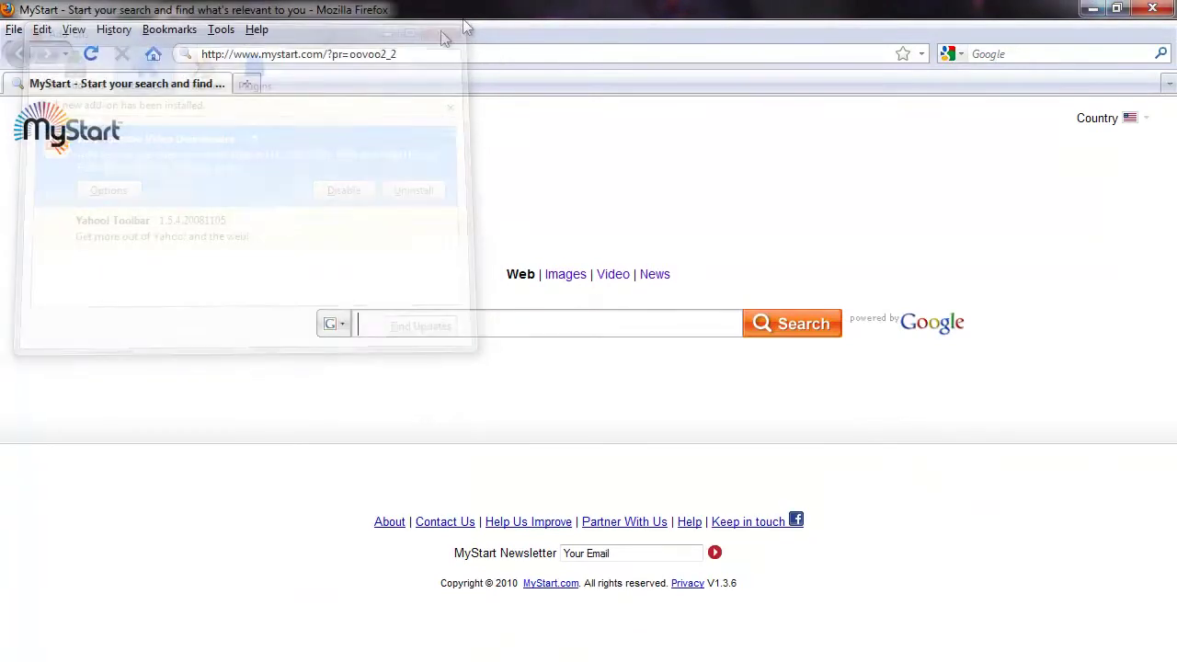
{"action": "left_click", "coordinate": [361, 55]}
{"action": "type", "text": "dow"}
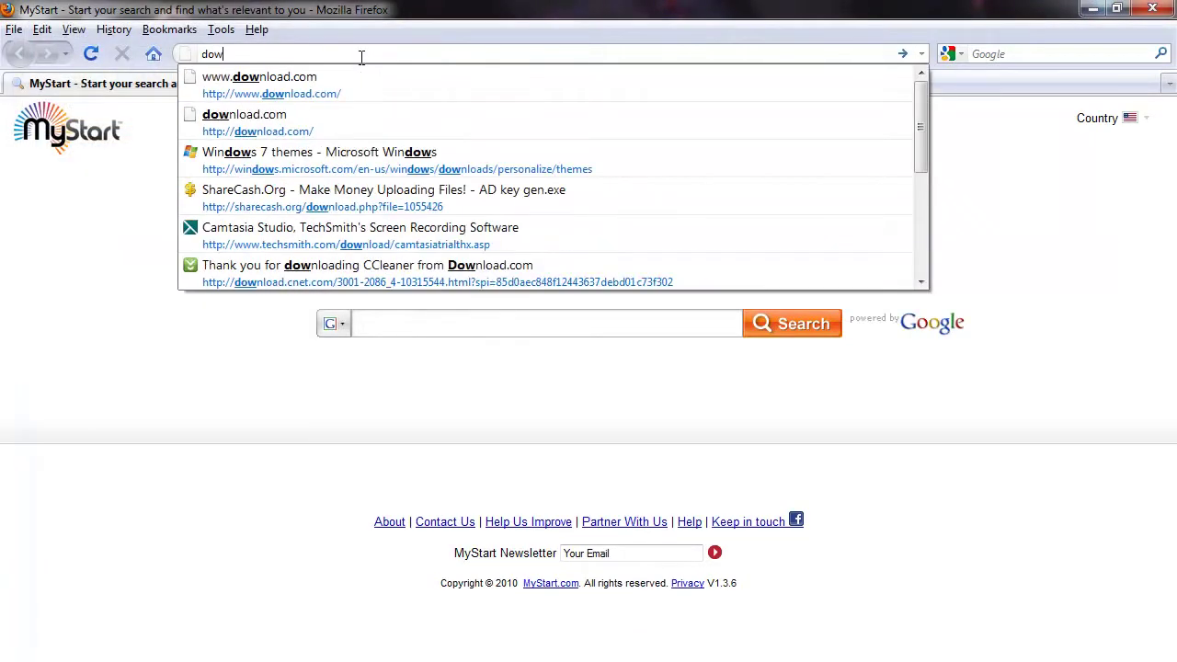
{"action": "type", "text": "nloa"}
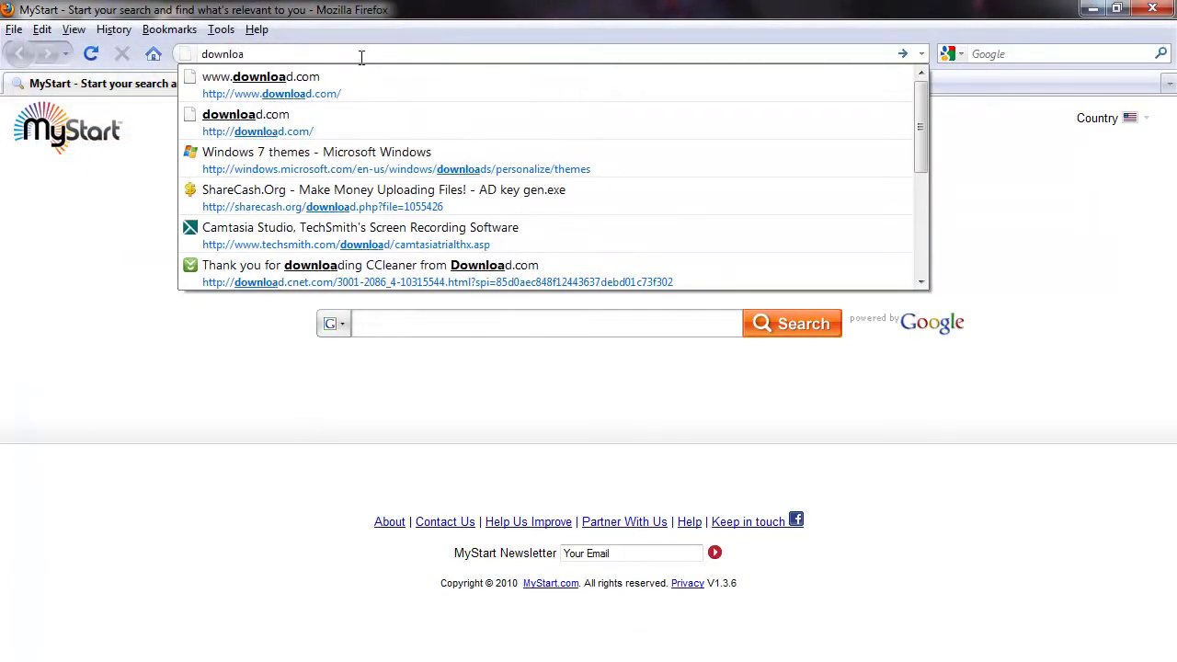
{"action": "left_click", "coordinate": [334, 90]}
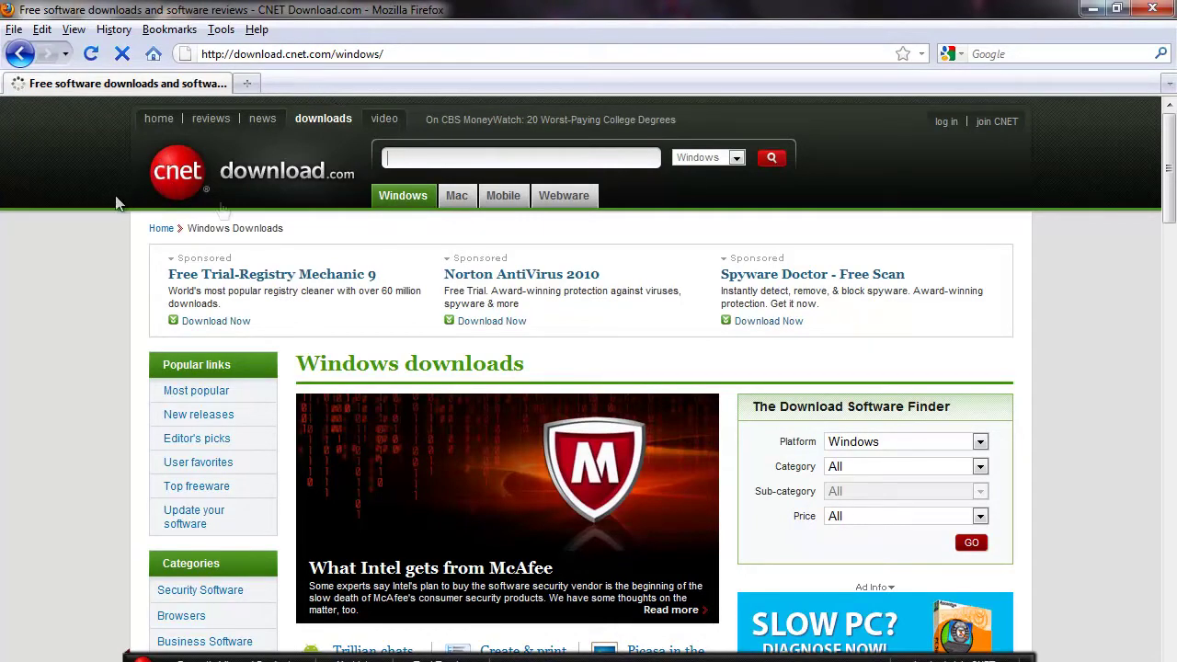
- Start a CNET software search and scroll down the Windows downloads page
{"action": "left_click", "coordinate": [430, 157]}
{"action": "scroll", "coordinate": [1170, 230], "scroll_direction": "down", "scroll_amount": 4}
{"action": "left_click_drag", "start_coordinate": [1174, 260], "coordinate": [1171, 379]}
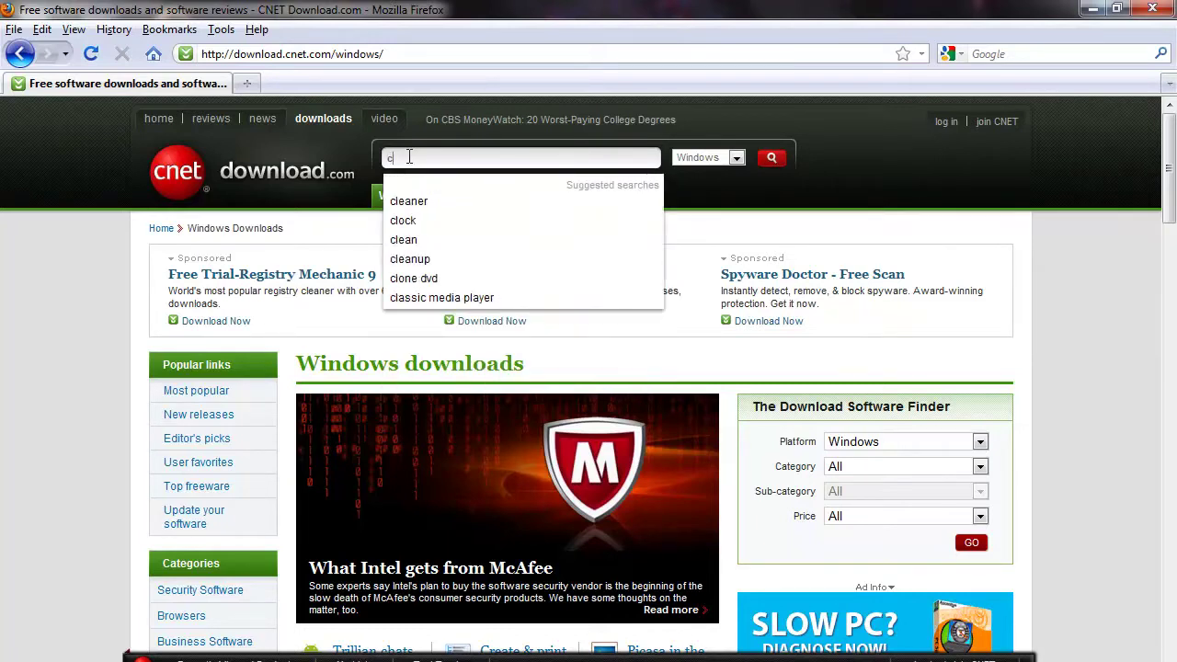
- Search CNET for 'ccleaner' and open the CCleaner 2.34.1200 product page
{"action": "type", "text": "c"}
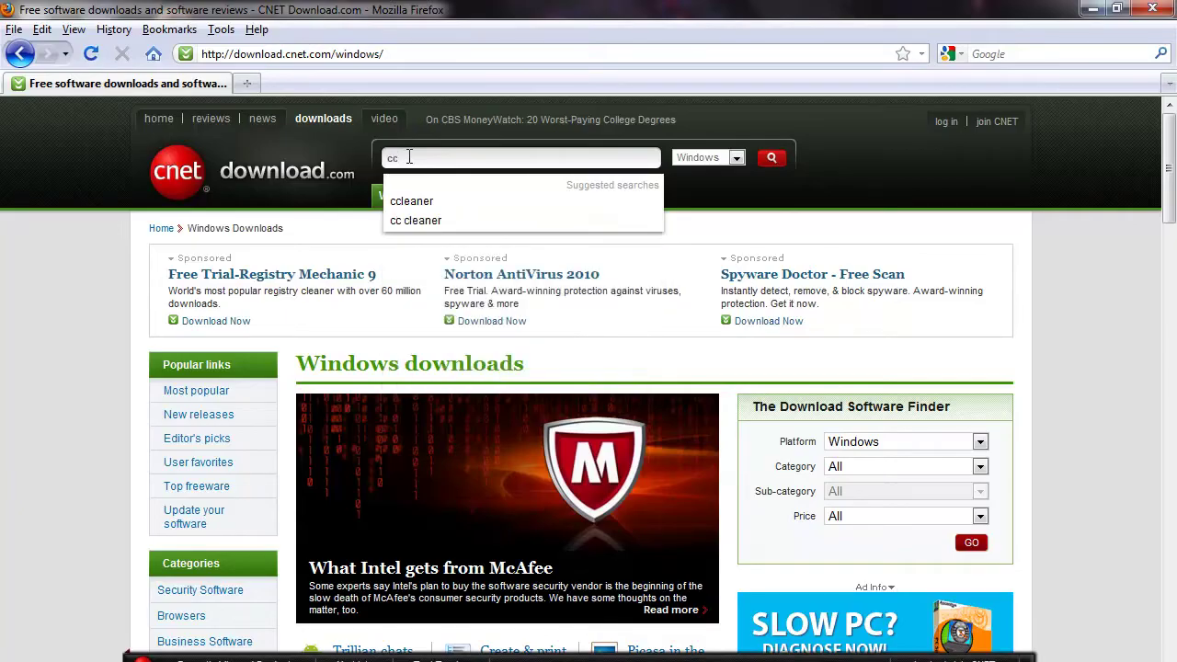
{"action": "type", "text": "le"}
{"action": "type", "text": "an"}
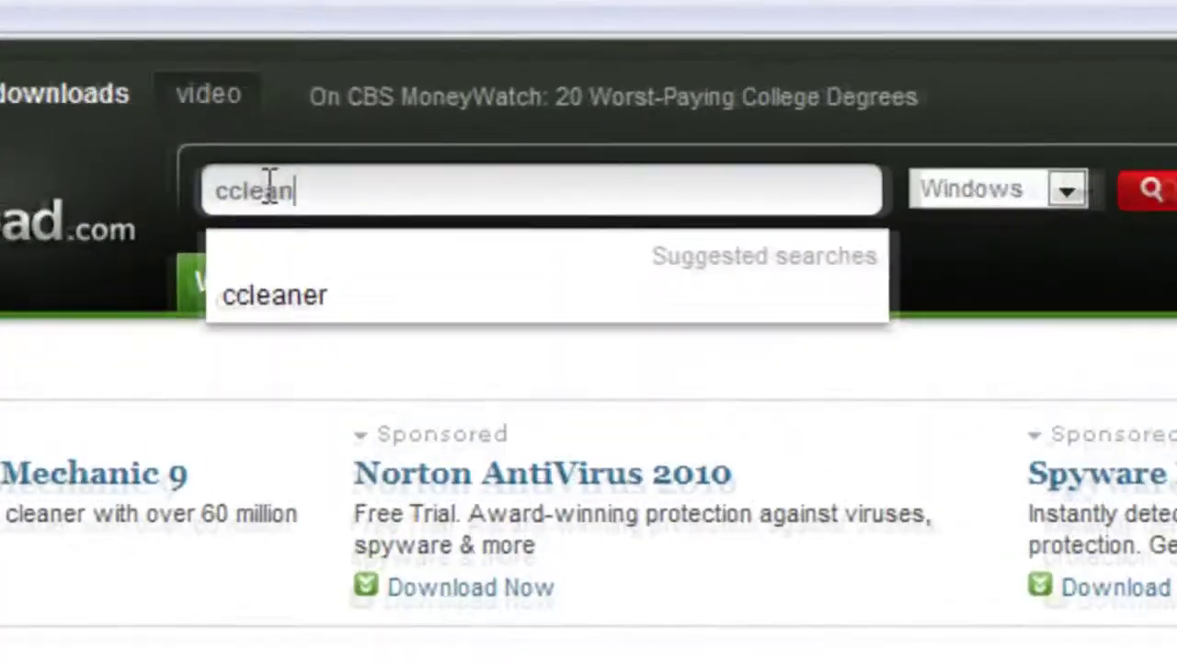
{"action": "type", "text": "er"}
{"action": "key", "text": "Return"}
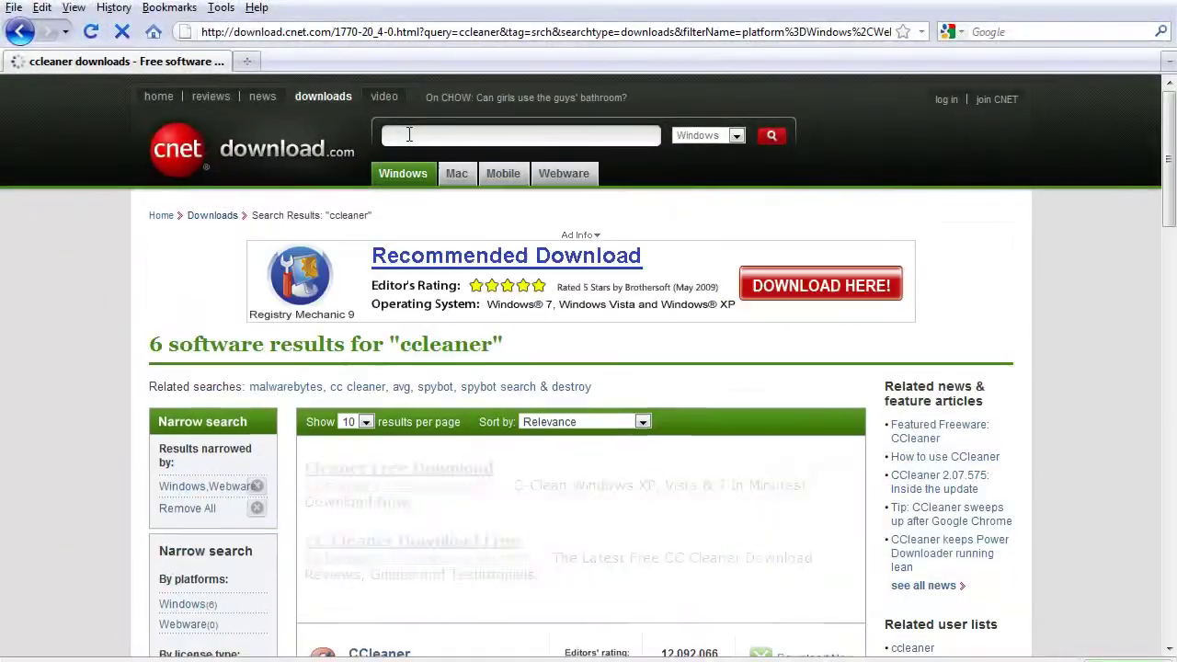
{"action": "scroll", "coordinate": [389, 404], "scroll_direction": "down", "scroll_amount": 5}
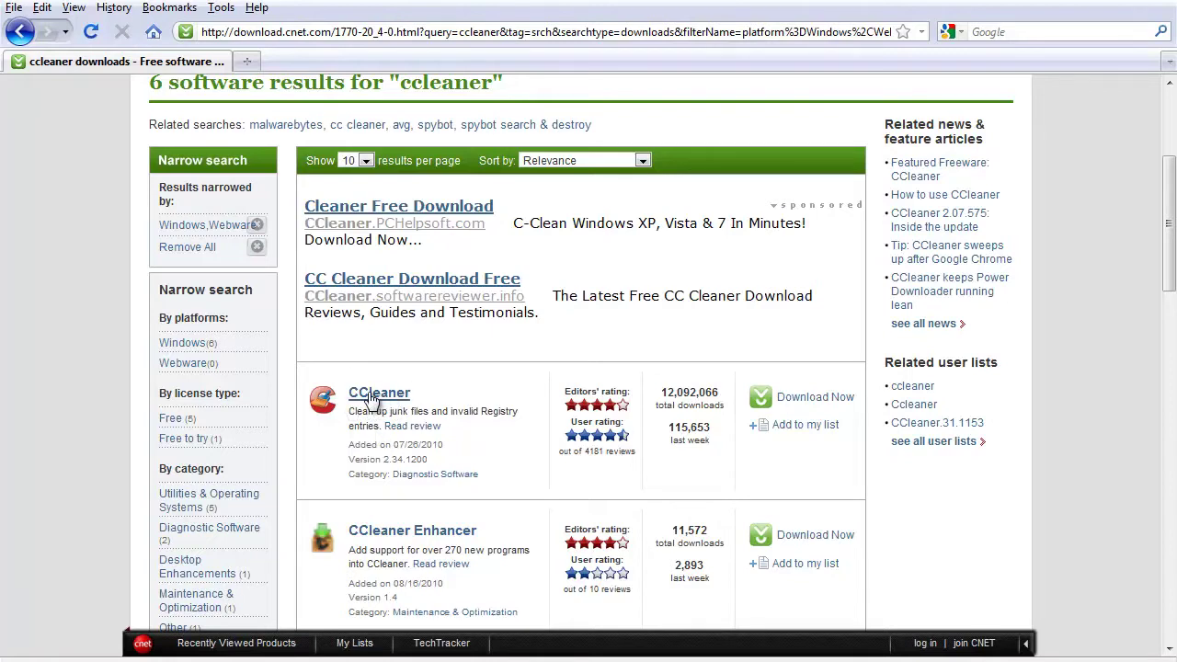
{"action": "left_click", "coordinate": [373, 397]}
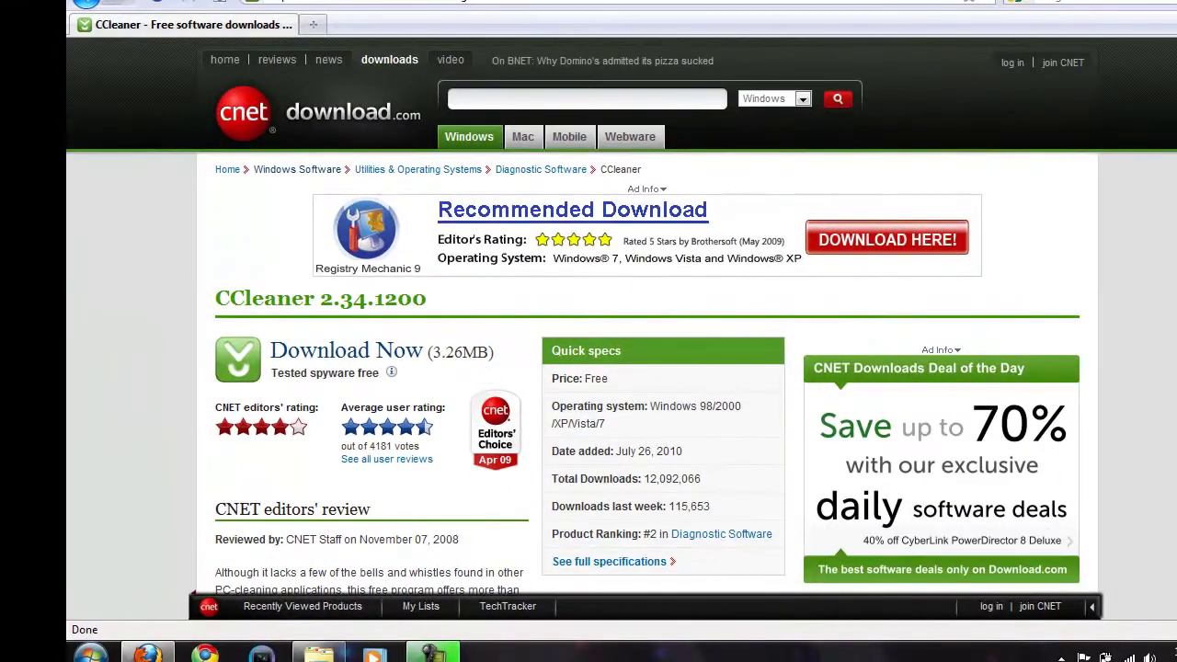
- Scroll through the CCleaner 2.34.1200 product page, then open a new browser tab
{"action": "scroll", "coordinate": [551, 326], "scroll_direction": "down", "scroll_amount": 2}
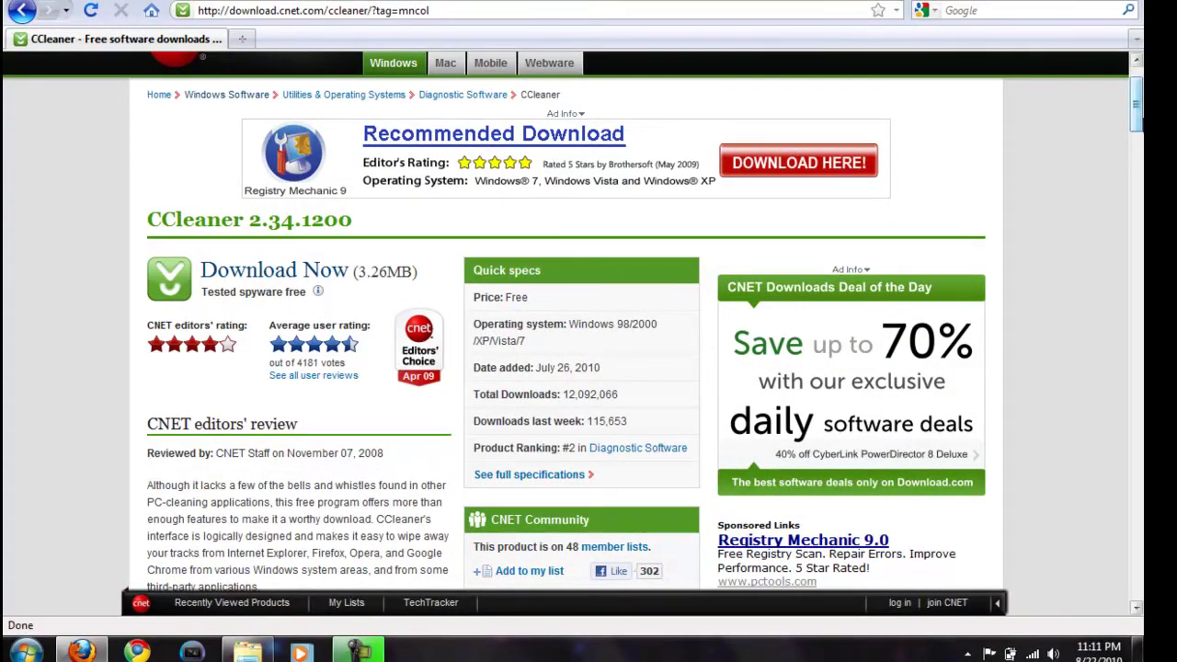
{"action": "scroll", "coordinate": [1080, 161], "scroll_direction": "down", "scroll_amount": 1}
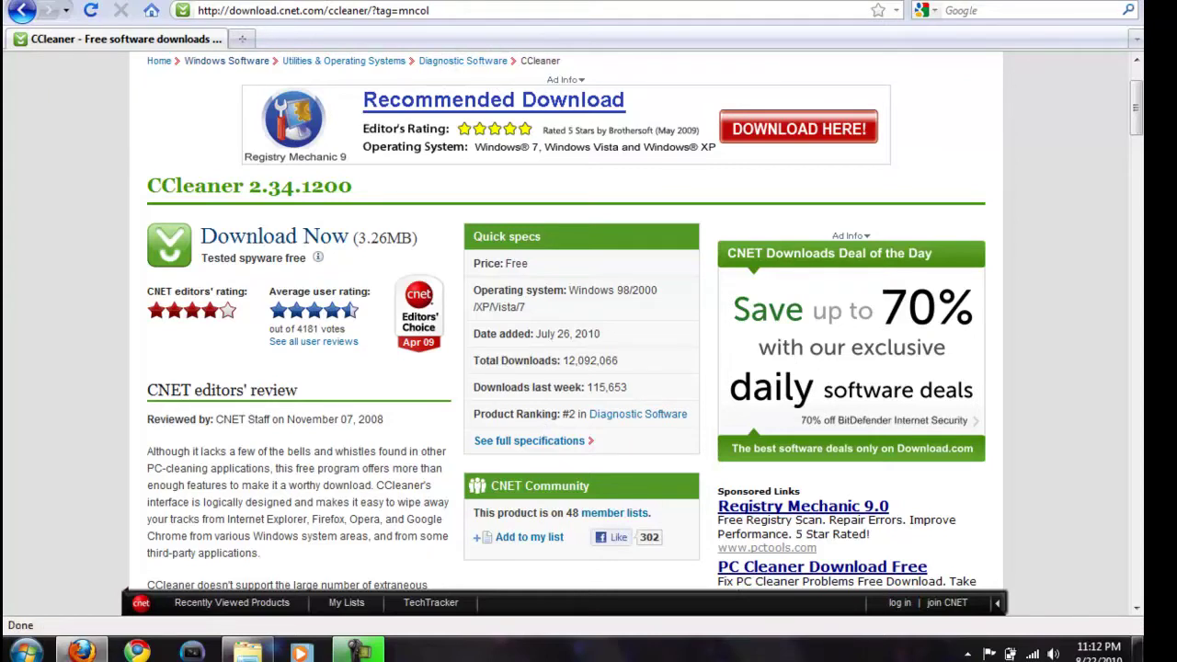
{"action": "left_click", "coordinate": [242, 39]}
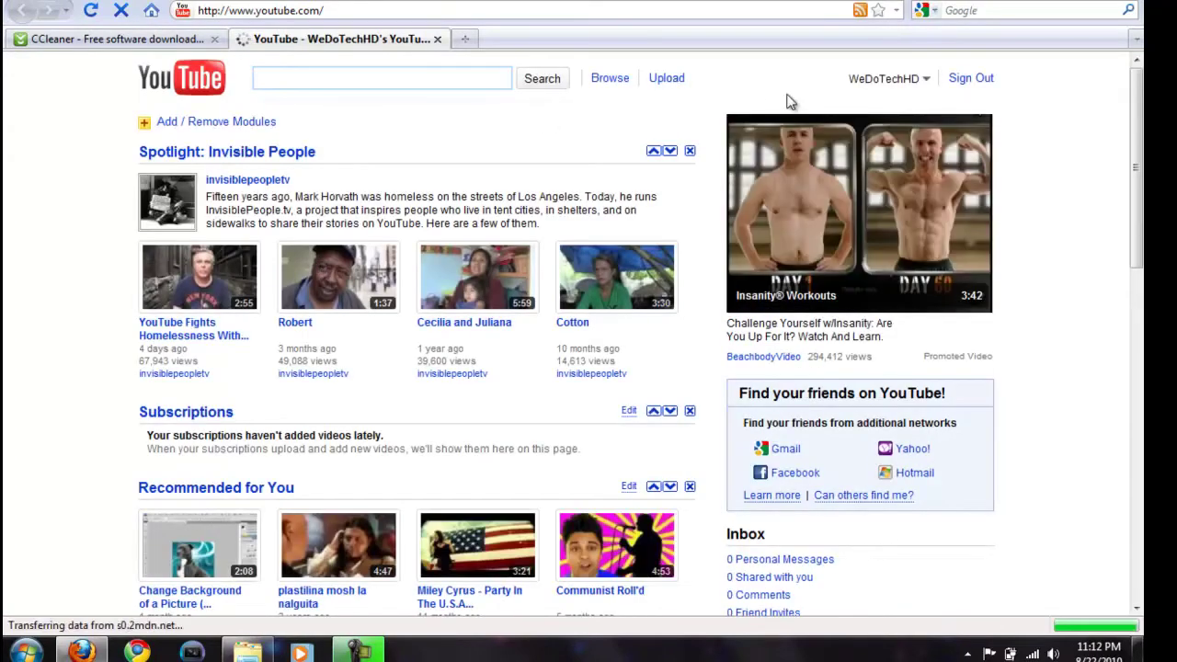
- On the YouTube channel, play and pause the Torrent Tutorial With Bittorrent and PirateBay video
{"action": "left_click", "coordinate": [884, 78]}
{"action": "left_click", "coordinate": [823, 102]}
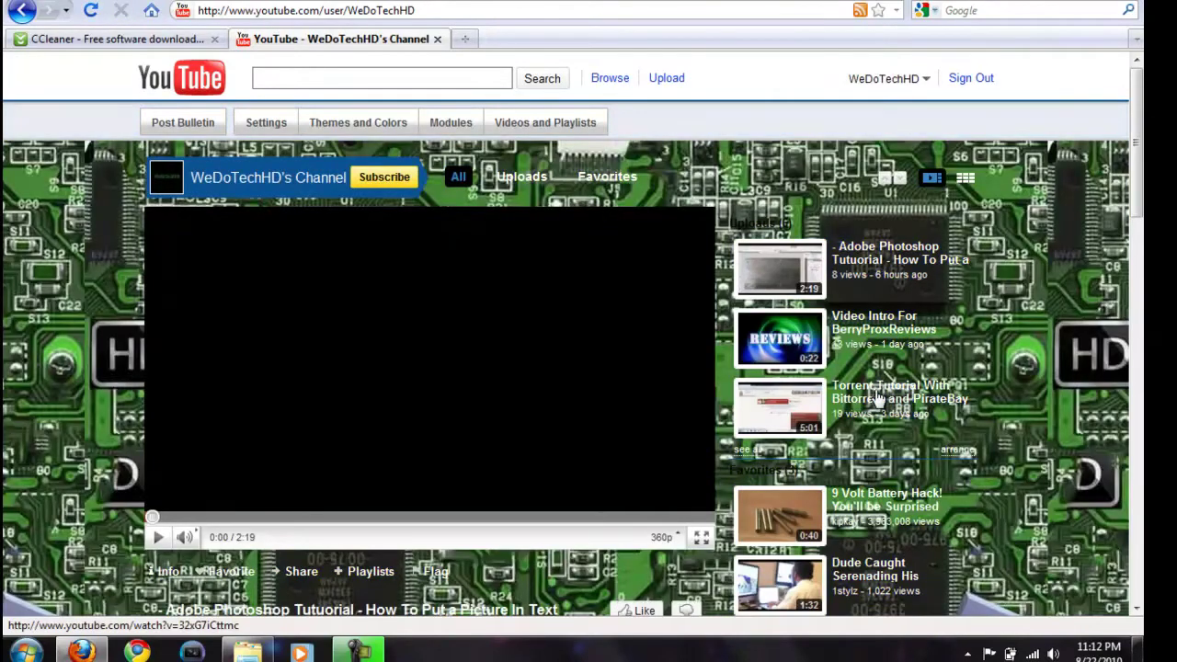
{"action": "left_click", "coordinate": [878, 397]}
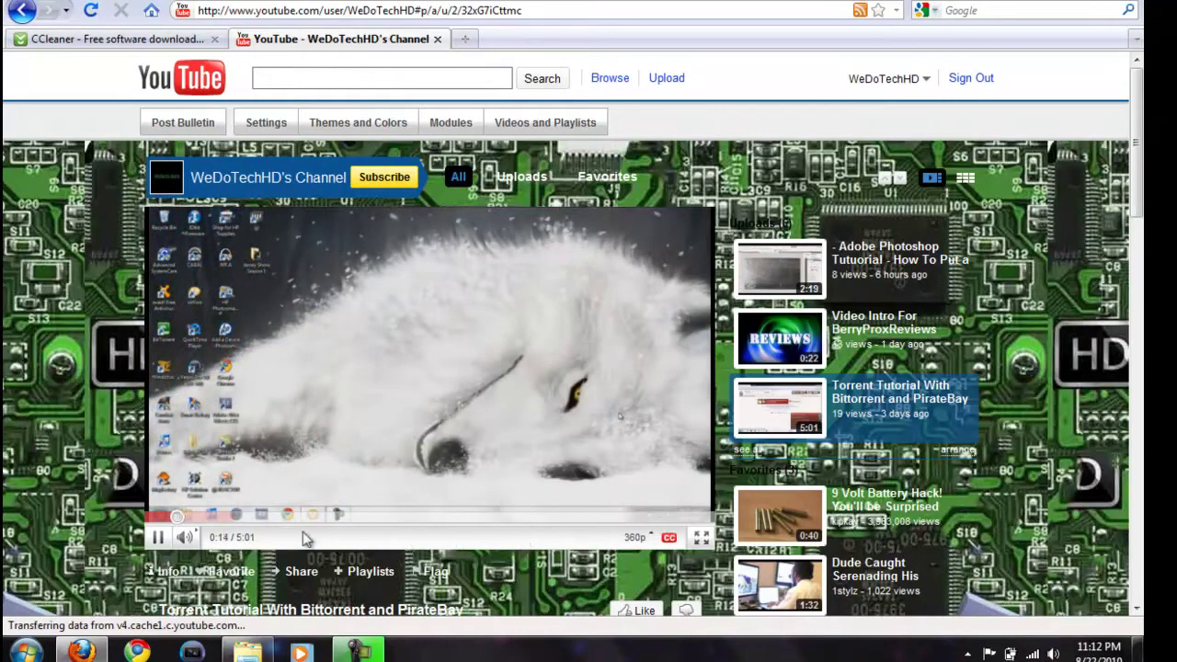
{"action": "left_click", "coordinate": [157, 537]}
{"action": "left_click", "coordinate": [857, 81]}
- Go to My Channel, then launch CCleaner from its desktop shortcut
{"action": "left_click", "coordinate": [827, 103]}
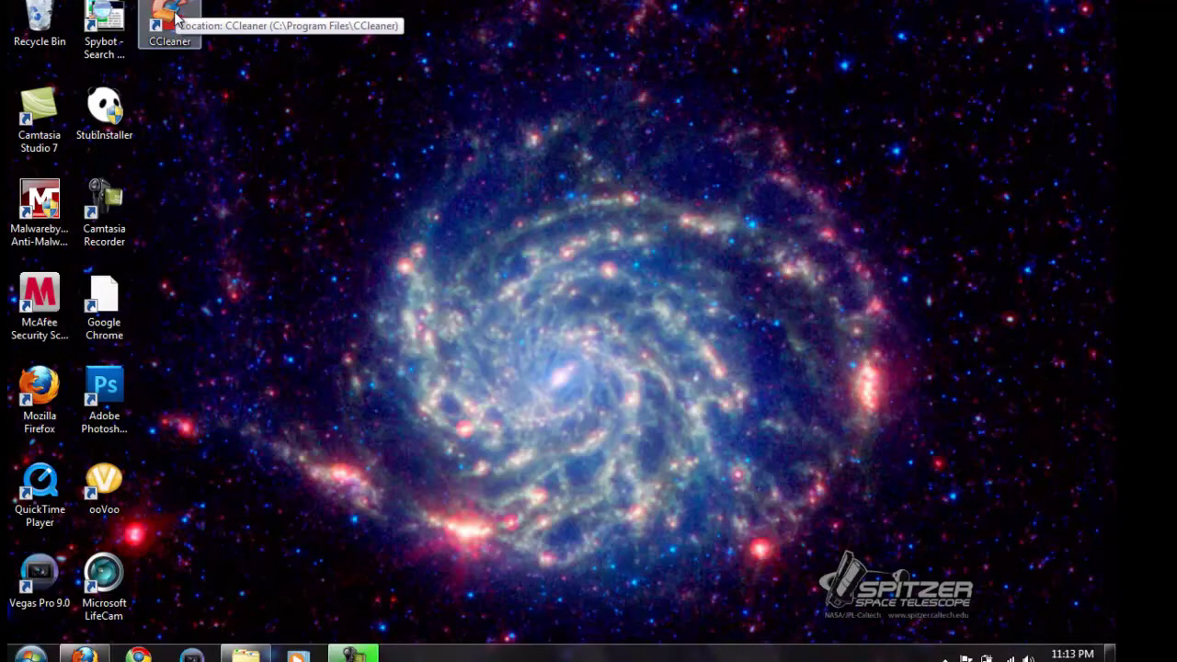
{"action": "double_click", "coordinate": [171, 17]}
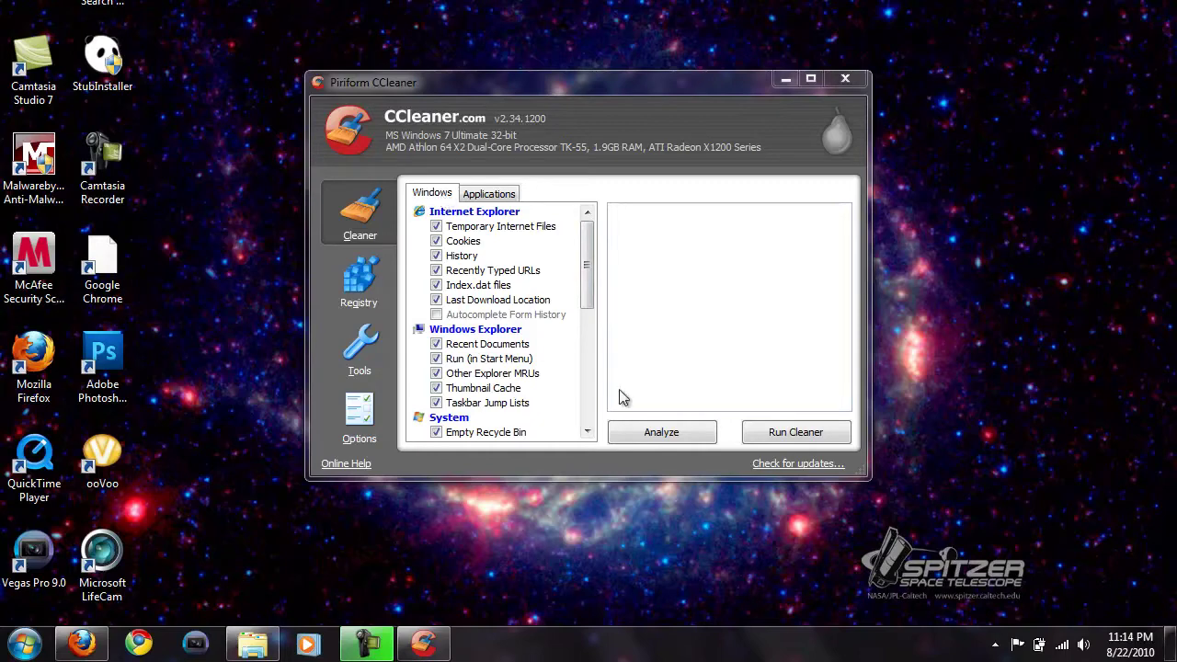
- Scroll the CCleaner Windows cleaning checklist down toward the System items
{"action": "mouse_move", "coordinate": [584, 296]}
{"action": "left_mouse_down"}
{"action": "mouse_move", "coordinate": [588, 355]}
{"action": "mouse_move", "coordinate": [588, 230]}
{"action": "left_mouse_up"}
- Start a junk-file analysis, scroll the checklist during it, then cancel the scan
{"action": "left_click", "coordinate": [670, 440]}
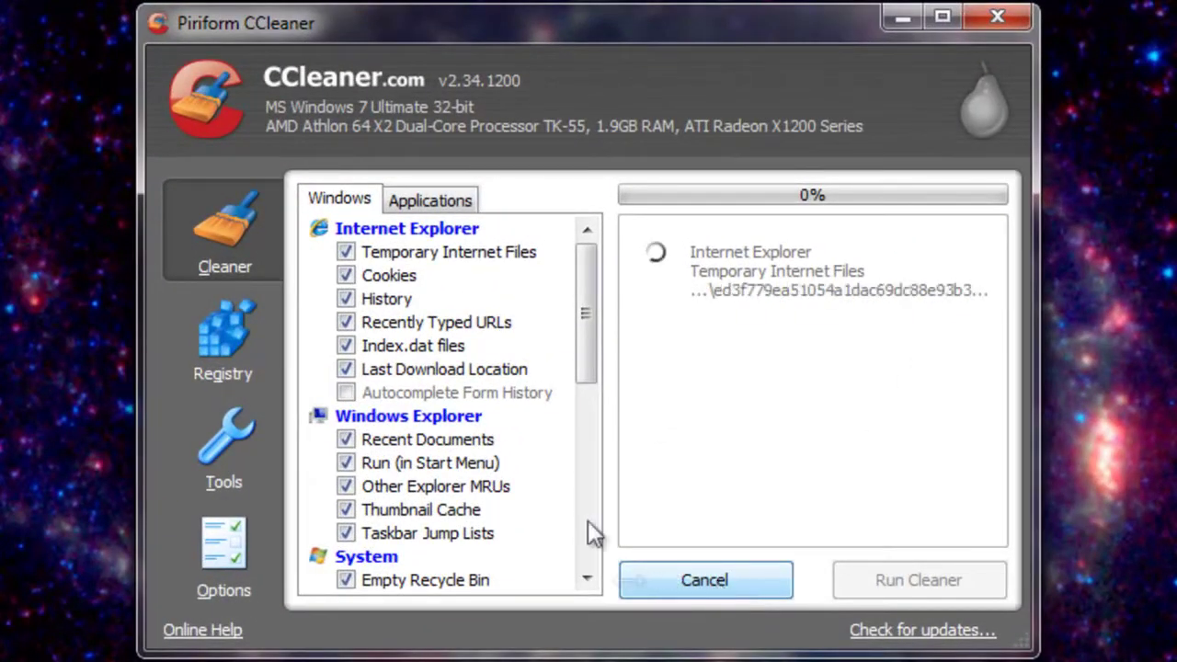
{"action": "left_click_drag", "start_coordinate": [590, 355], "coordinate": [590, 371]}
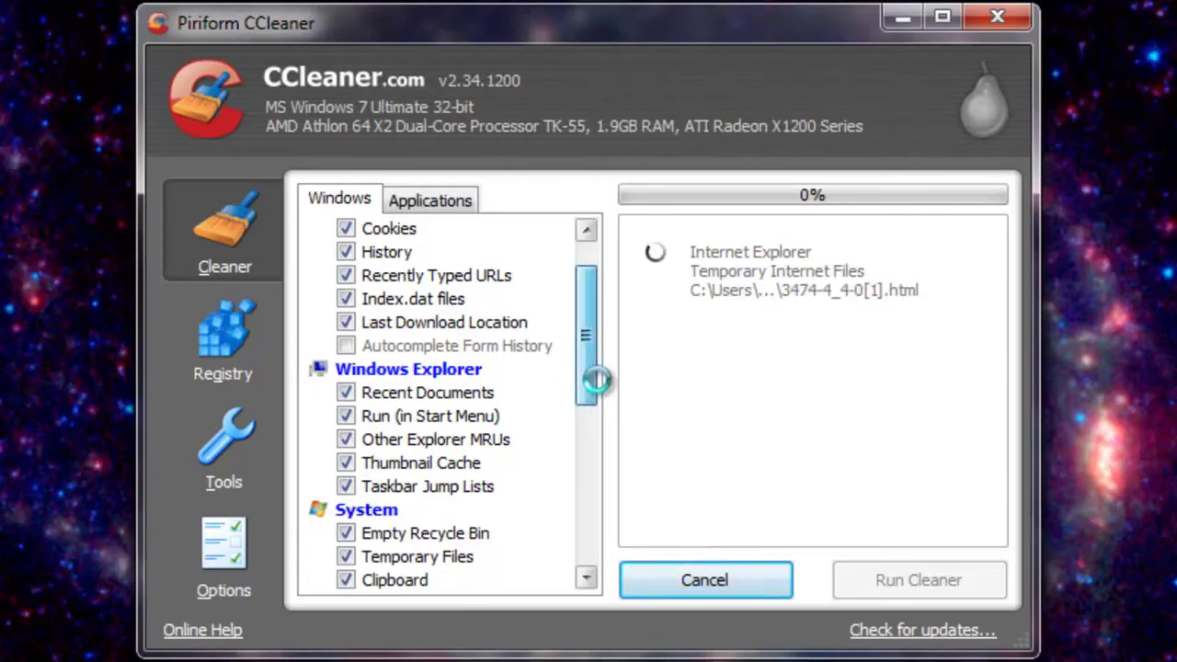
{"action": "left_click_drag", "start_coordinate": [597, 375], "coordinate": [596, 424]}
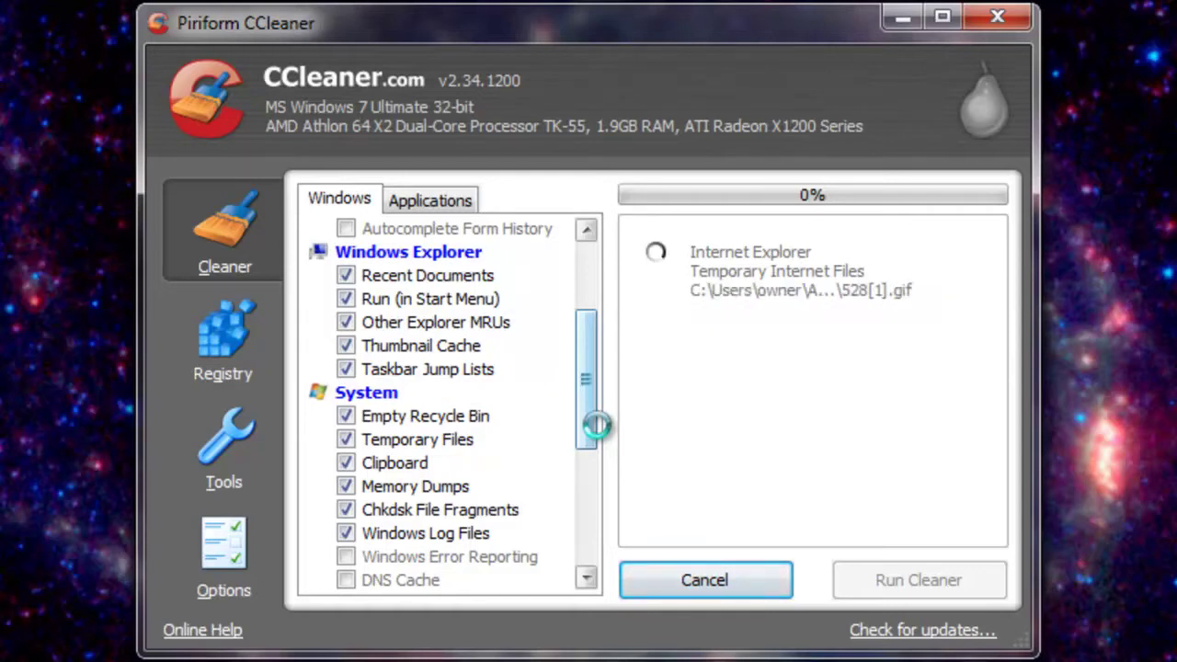
{"action": "left_click", "coordinate": [708, 579]}
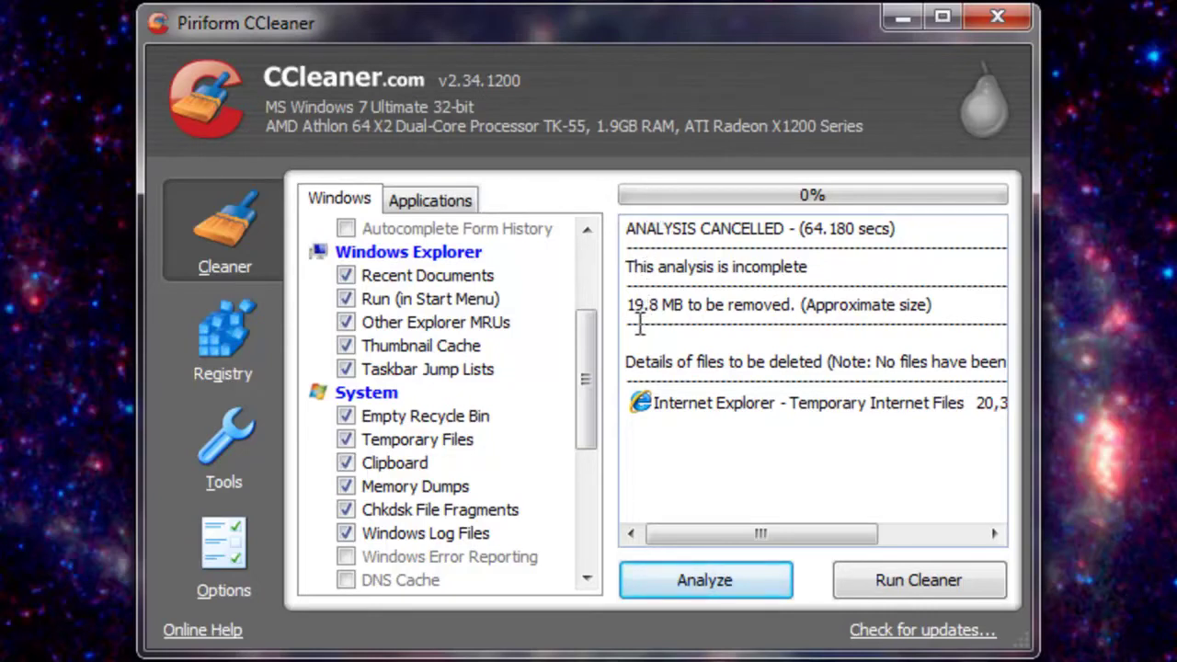
- Highlight the 19.8 MB to-be-removed line and start Run Cleaner
{"action": "left_click_drag", "start_coordinate": [626, 312], "coordinate": [688, 317]}
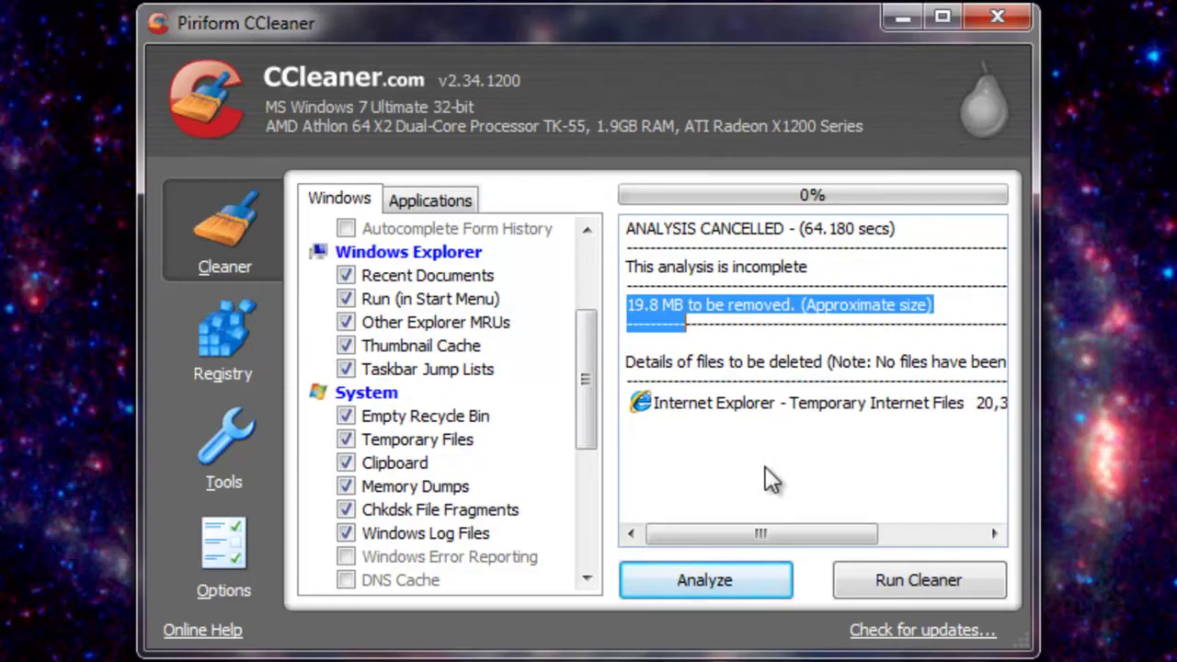
{"action": "left_click", "coordinate": [638, 292]}
- Run the cleaner and confirm permanent deletion, removing about 2,333.9 MB of junk
{"action": "left_click", "coordinate": [919, 570]}
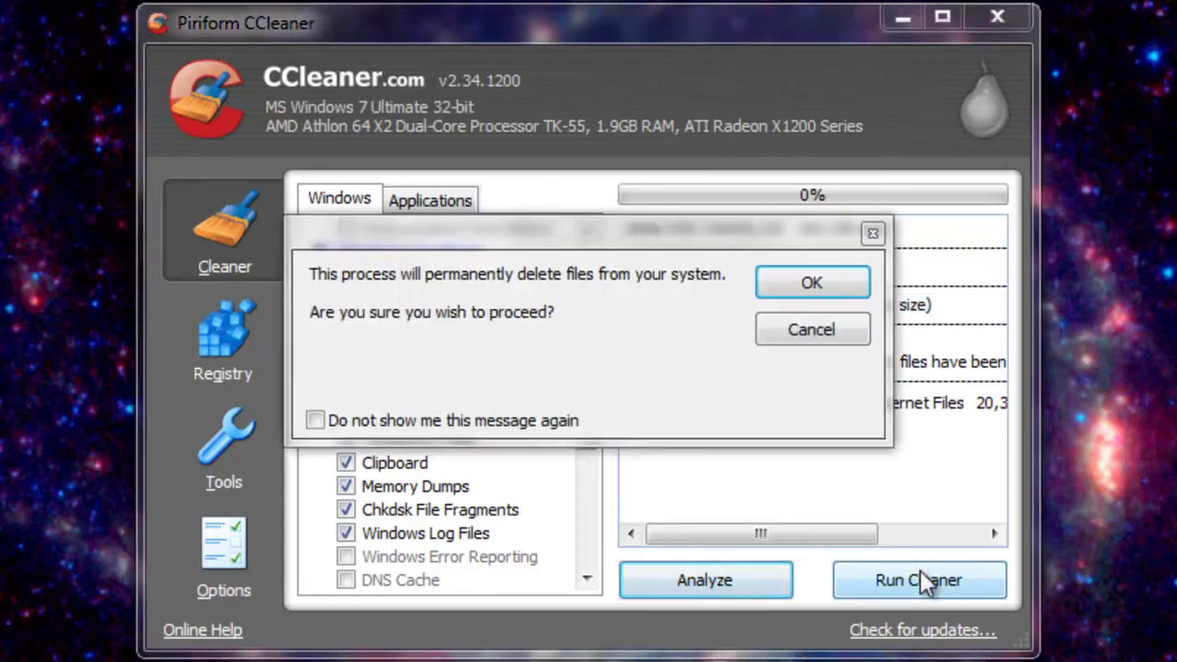
{"action": "left_click", "coordinate": [786, 291]}
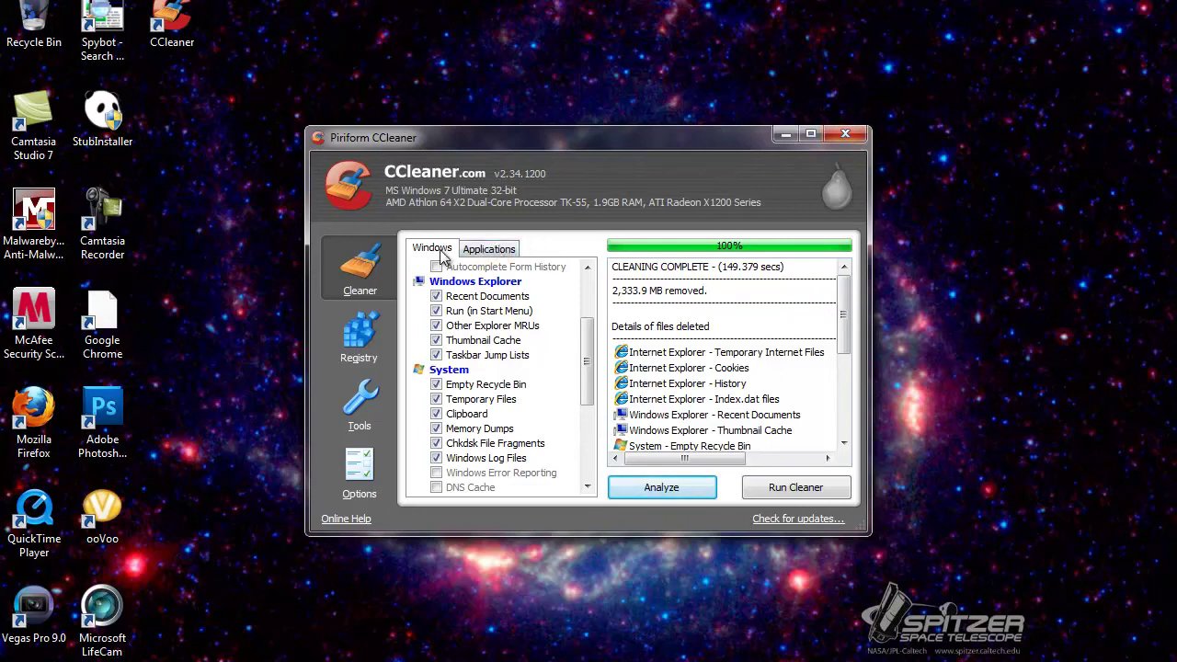
- Review the Applications cleaning list (Firefox, Chrome, Multimedia, Utilities, Windows), then close CCleaner
{"action": "left_click", "coordinate": [471, 256]}
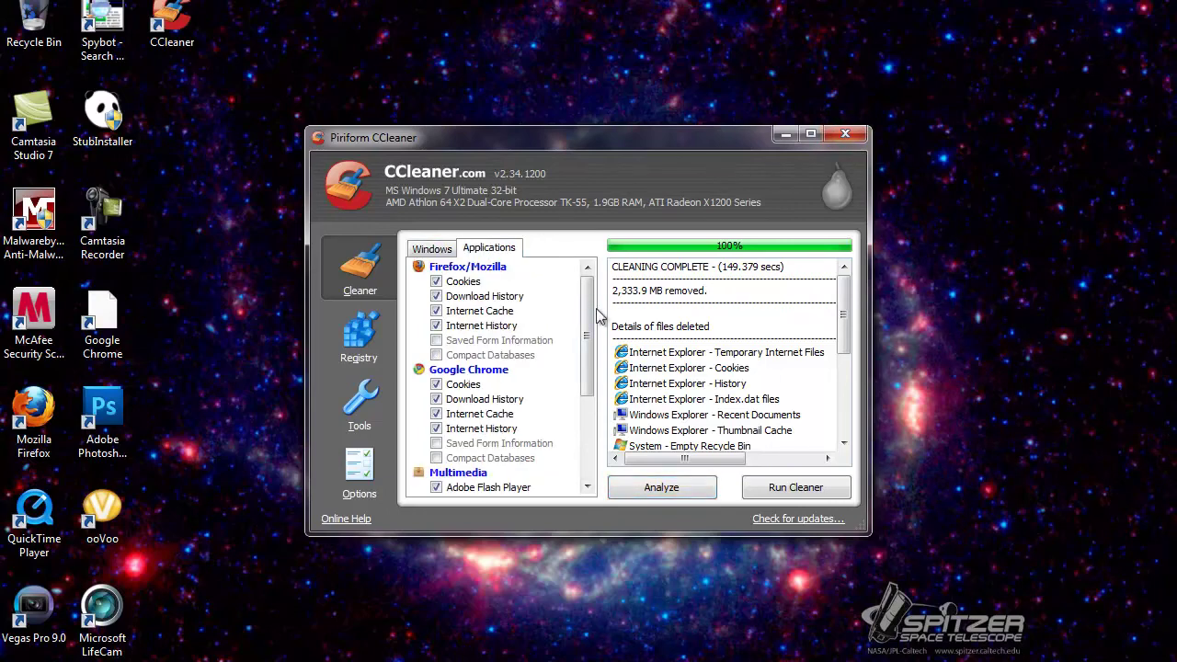
{"action": "left_click_drag", "start_coordinate": [590, 303], "coordinate": [593, 367]}
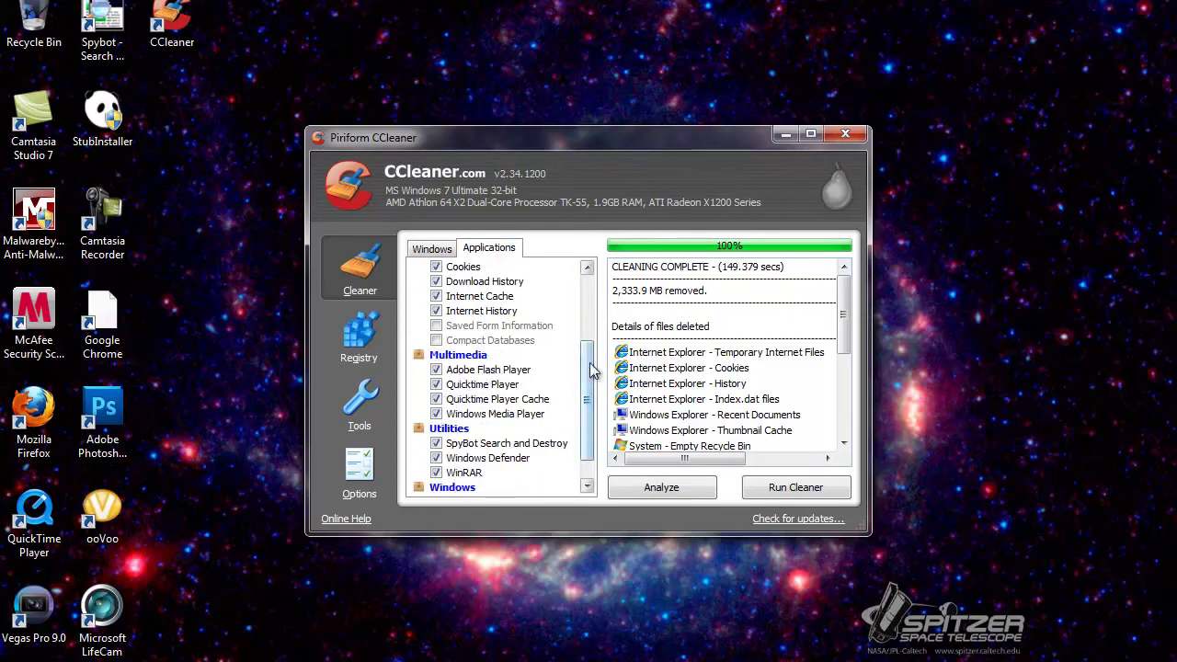
{"action": "scroll", "coordinate": [593, 368], "scroll_direction": "down", "scroll_amount": 1}
{"action": "scroll", "coordinate": [593, 405], "scroll_direction": "up", "scroll_amount": 1}
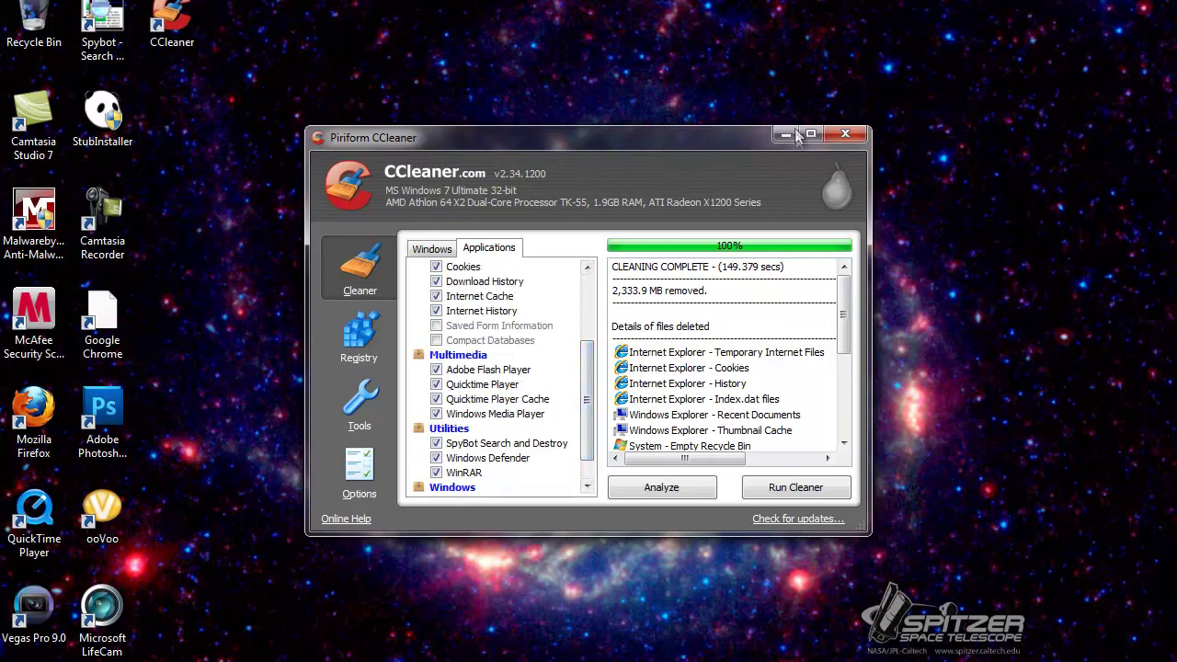
{"action": "left_click", "coordinate": [846, 135]}
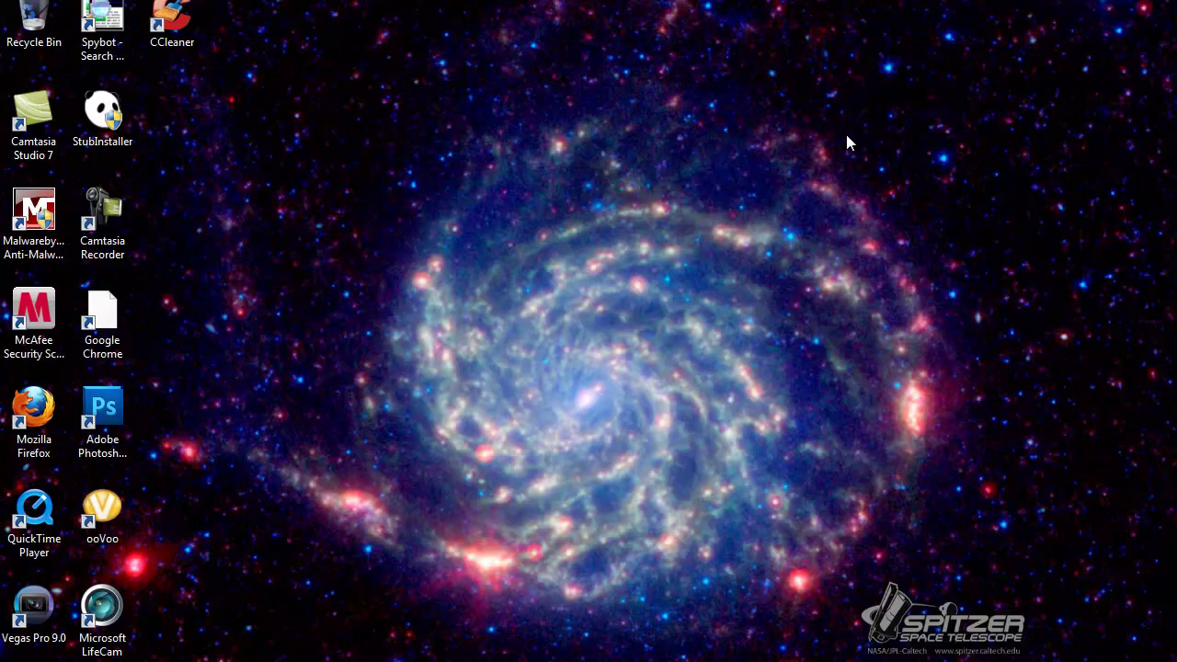